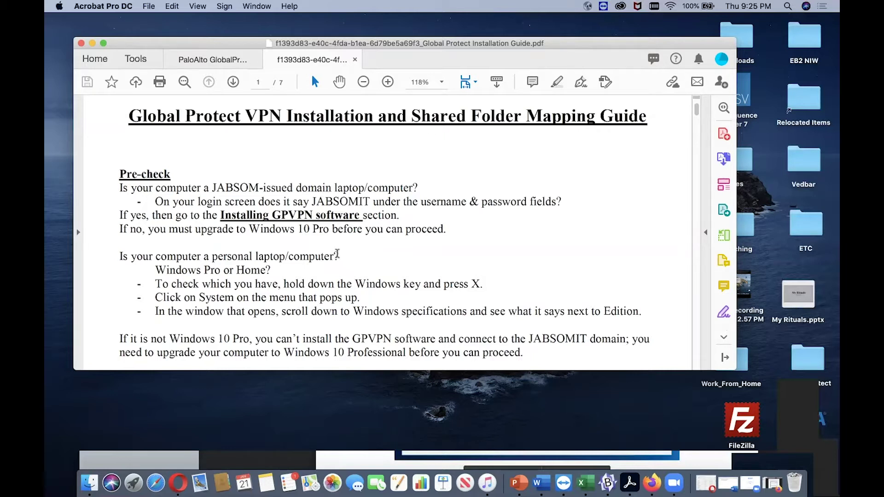
Scroll the PDF guide down through the GlobalProtect download, install and portal sign-in steps 3–10.
{"action": "scroll", "coordinate": [337, 287], "scroll_direction": "down", "scroll_amount": 3}
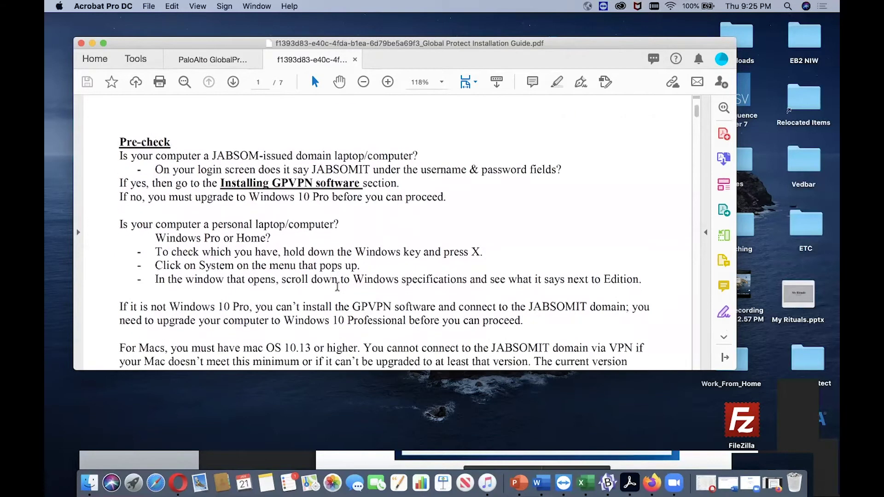
{"action": "scroll", "coordinate": [337, 286], "scroll_direction": "down", "scroll_amount": 2}
{"action": "scroll", "coordinate": [337, 287], "scroll_direction": "down", "scroll_amount": 3}
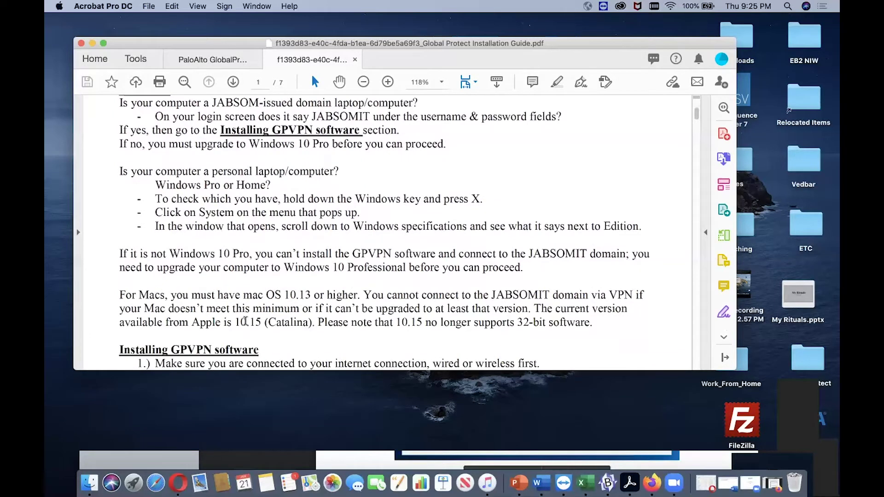
{"action": "scroll", "coordinate": [245, 321], "scroll_direction": "down", "scroll_amount": 1}
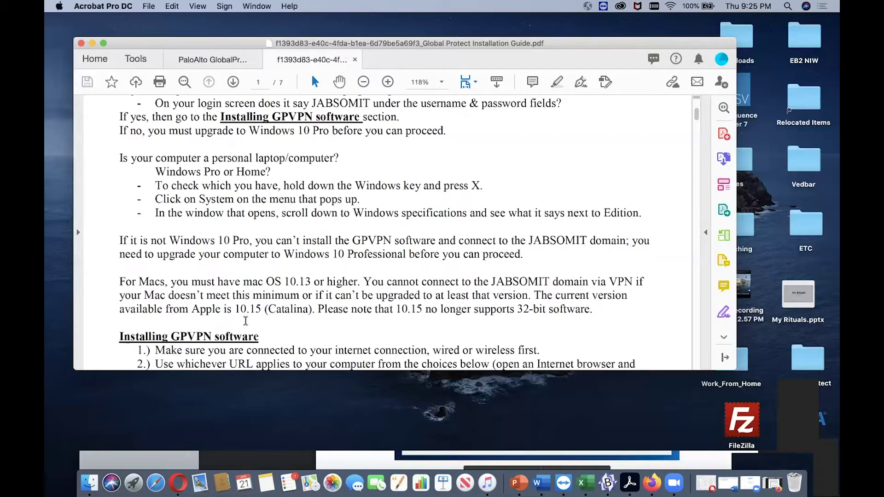
{"action": "scroll", "coordinate": [245, 321], "scroll_direction": "down", "scroll_amount": 2}
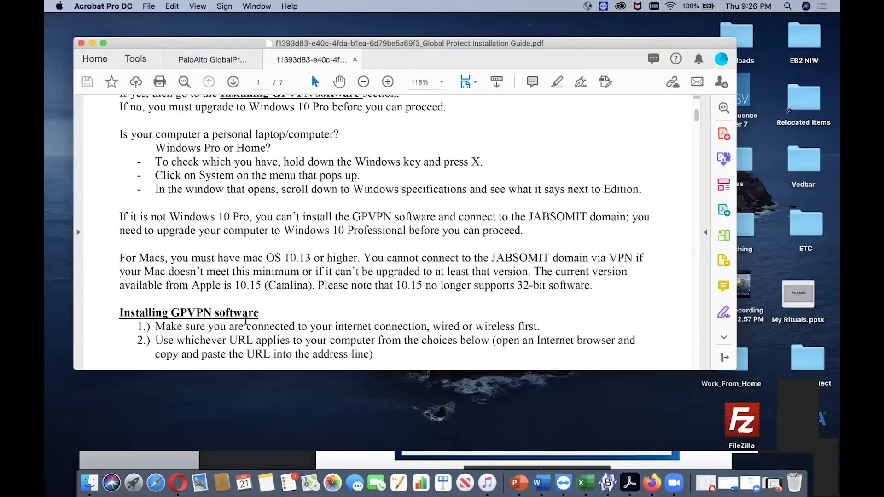
{"action": "scroll", "coordinate": [245, 321], "scroll_direction": "up", "scroll_amount": 4}
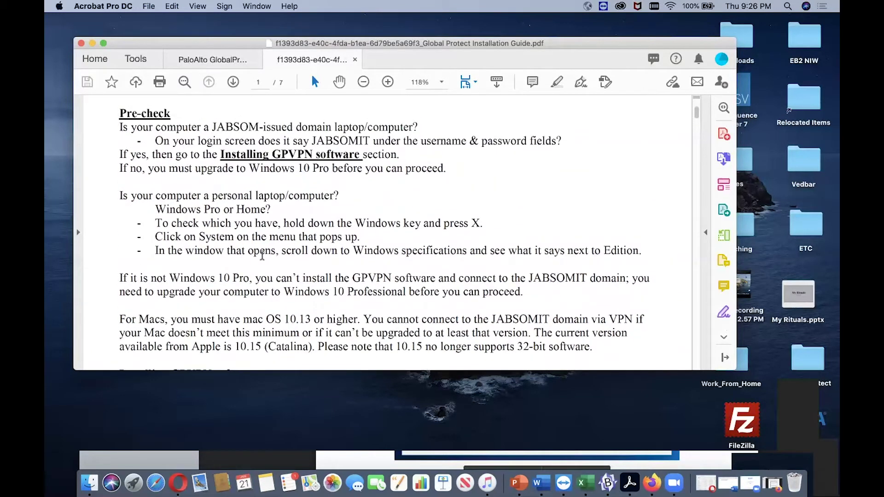
{"action": "scroll", "coordinate": [274, 281], "scroll_direction": "down", "scroll_amount": 2}
{"action": "scroll", "coordinate": [274, 281], "scroll_direction": "down", "scroll_amount": 1}
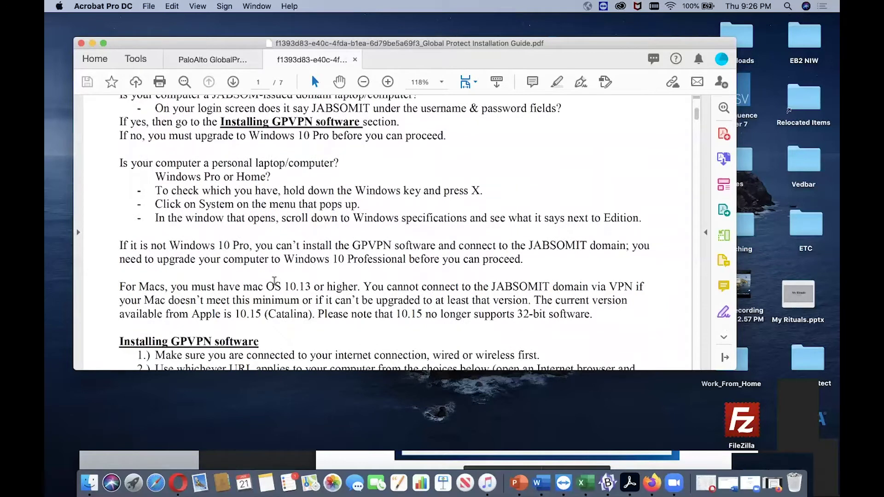
{"action": "scroll", "coordinate": [274, 281], "scroll_direction": "down", "scroll_amount": 10}
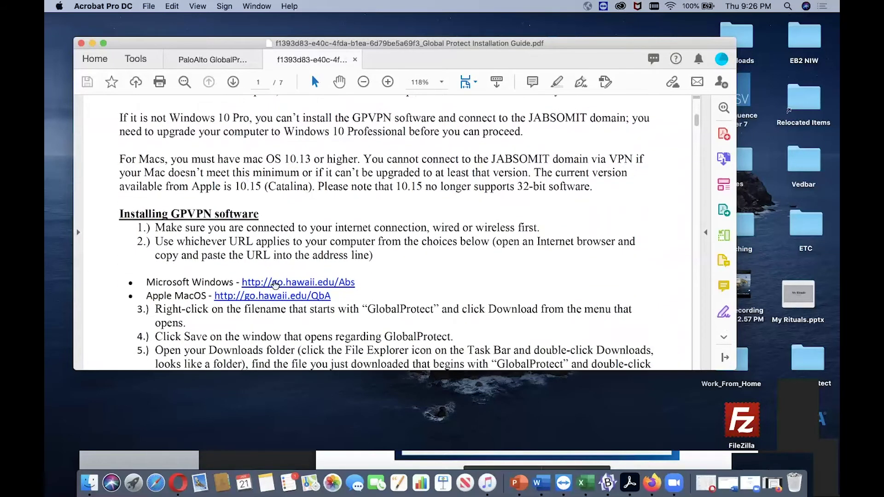
{"action": "scroll", "coordinate": [274, 282], "scroll_direction": "down", "scroll_amount": 3}
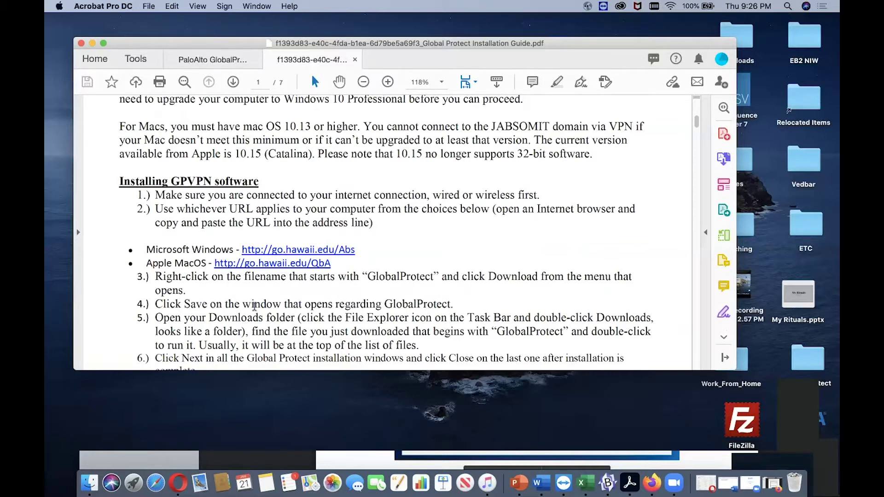
{"action": "scroll", "coordinate": [254, 306], "scroll_direction": "down", "scroll_amount": 2}
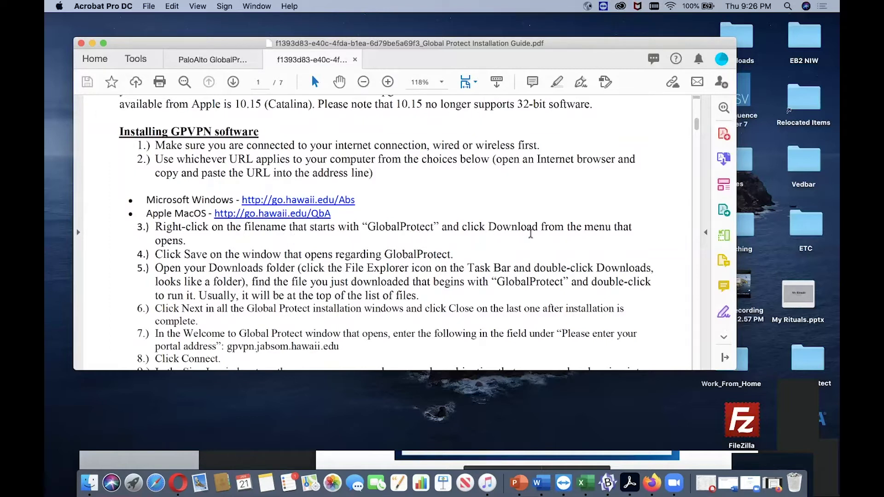
{"action": "scroll", "coordinate": [530, 234], "scroll_direction": "down", "scroll_amount": 2}
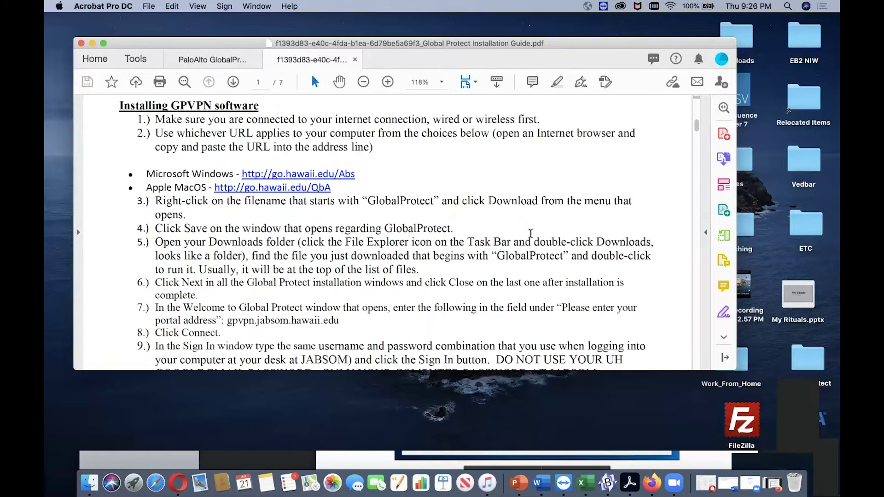
{"action": "scroll", "coordinate": [530, 234], "scroll_direction": "down", "scroll_amount": 3}
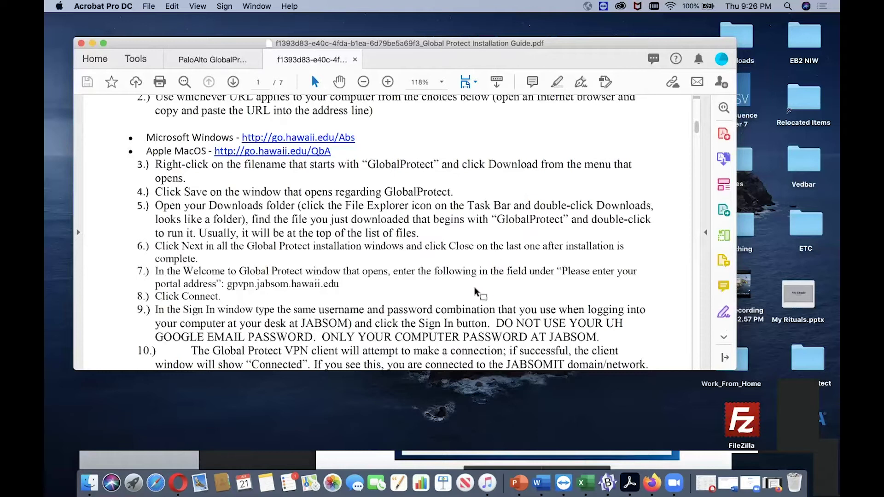
{"action": "scroll", "coordinate": [475, 288], "scroll_direction": "down", "scroll_amount": 1}
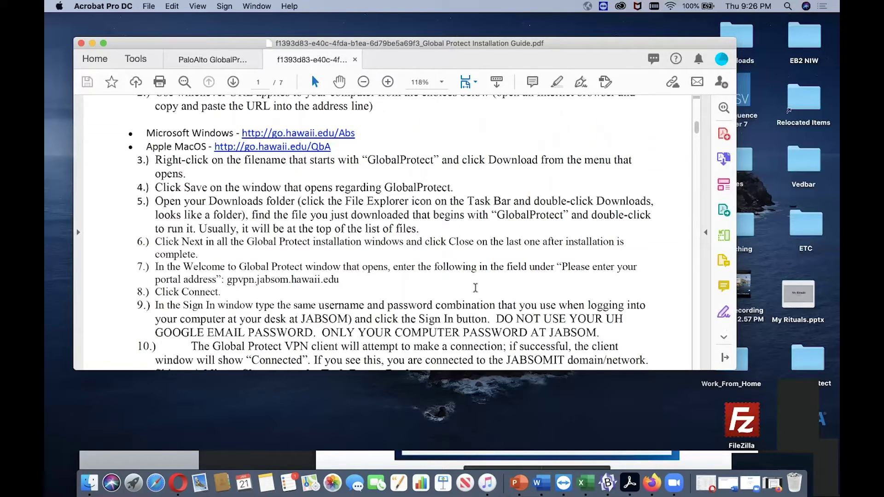
{"action": "scroll", "coordinate": [475, 288], "scroll_direction": "down", "scroll_amount": 1}
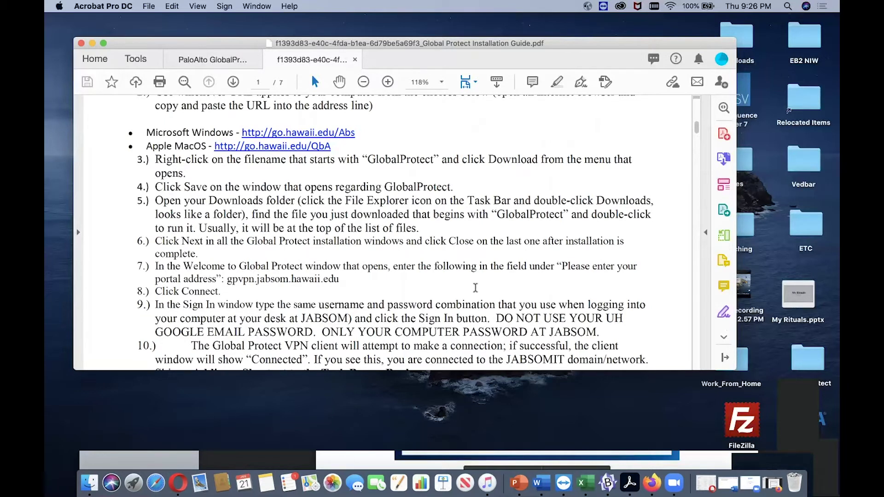
{"action": "scroll", "coordinate": [353, 317], "scroll_direction": "down", "scroll_amount": 2}
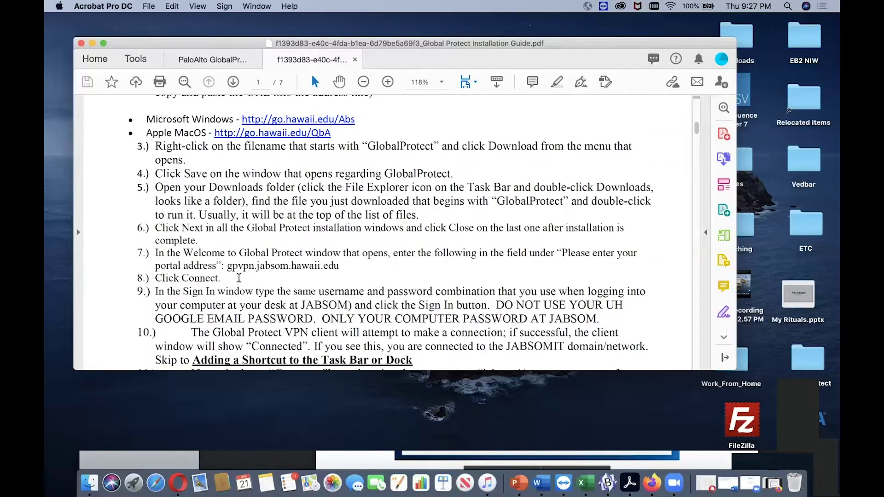
{"action": "scroll", "coordinate": [252, 315], "scroll_direction": "down", "scroll_amount": 3}
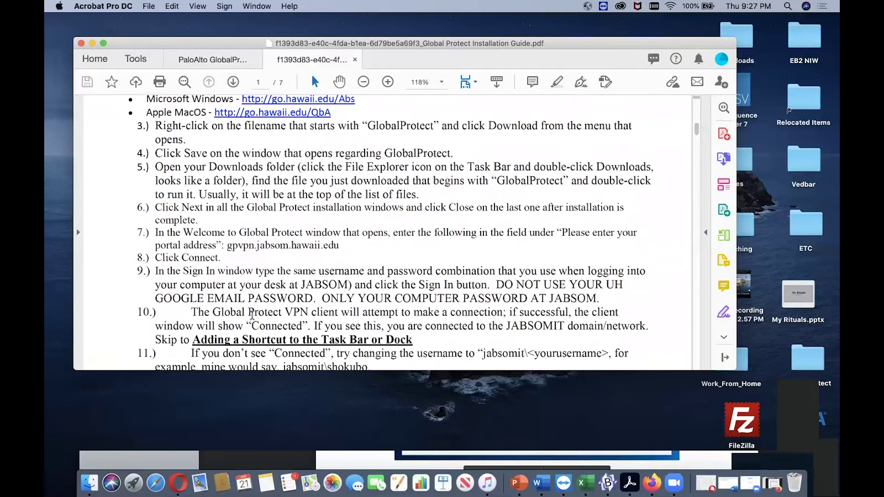
{"action": "scroll", "coordinate": [252, 315], "scroll_direction": "down", "scroll_amount": 3}
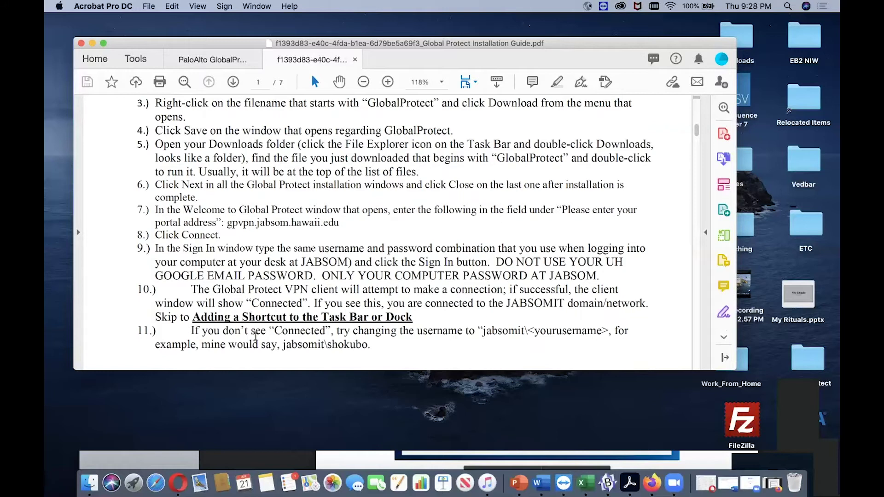
{"action": "scroll", "coordinate": [255, 336], "scroll_direction": "down", "scroll_amount": 3}
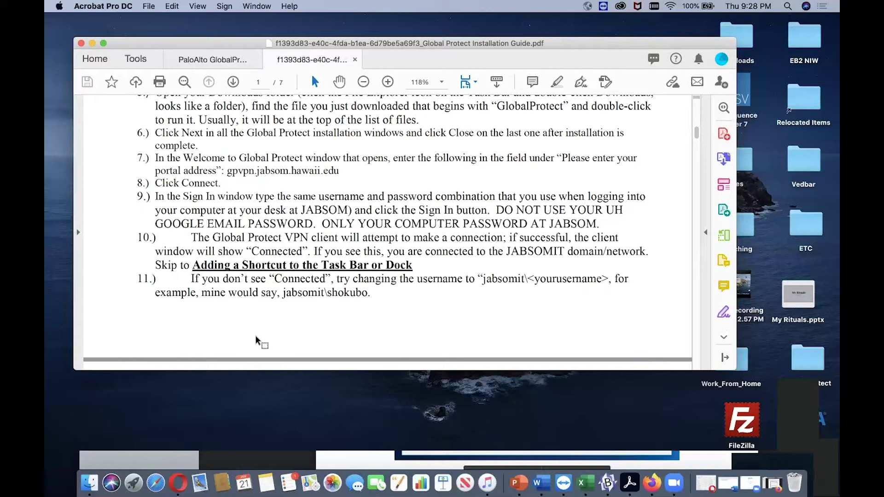
{"action": "scroll", "coordinate": [255, 340], "scroll_direction": "down", "scroll_amount": 1}
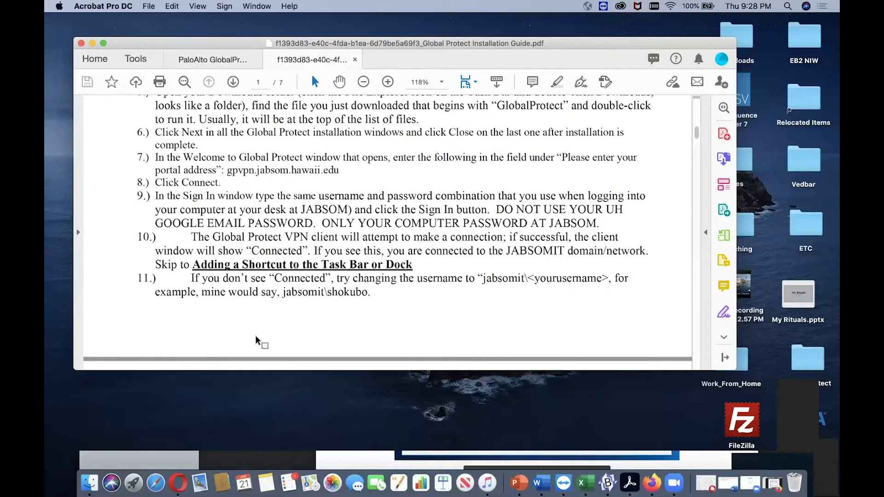
{"action": "scroll", "coordinate": [255, 335], "scroll_direction": "up", "scroll_amount": 2}
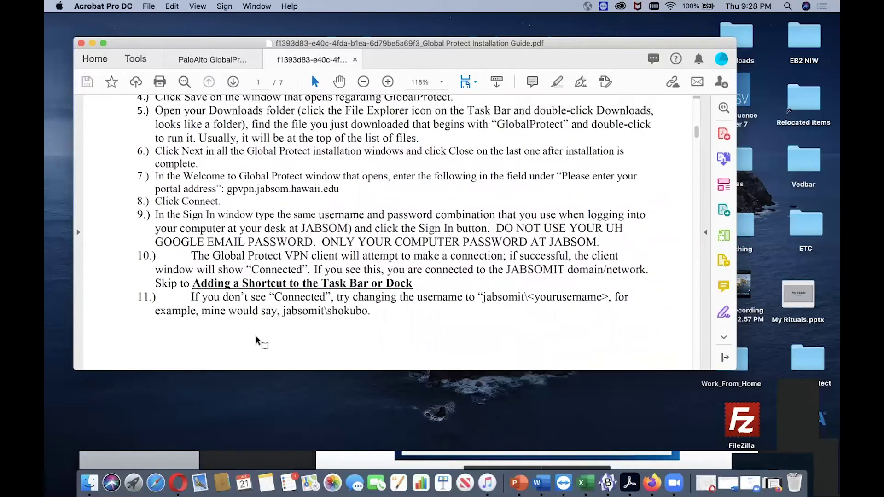
{"action": "key", "text": "ctrl+shift+Tab"}
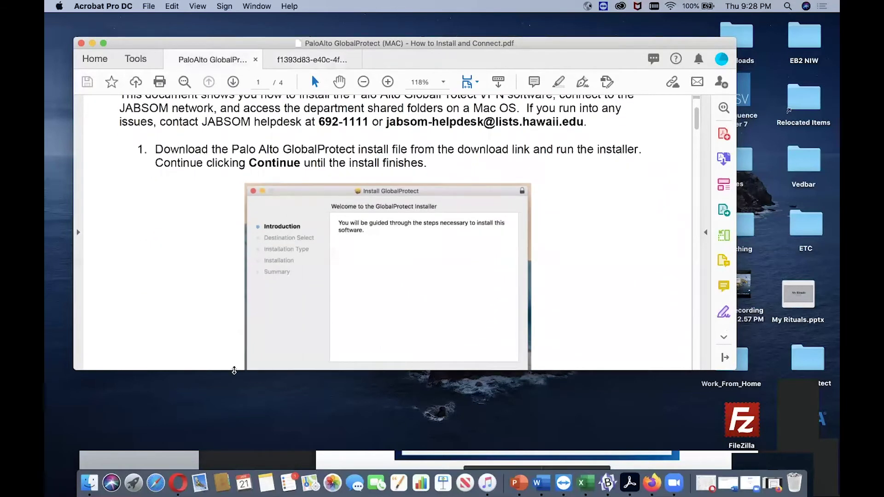
Stretch the Acrobat window taller and scroll to step 2's gpvpn.jabsom.hawaii.edu portal screenshot.
{"action": "left_click_drag", "start_coordinate": [233, 382], "coordinate": [234, 434]}
{"action": "scroll", "coordinate": [275, 268], "scroll_direction": "up", "scroll_amount": 3}
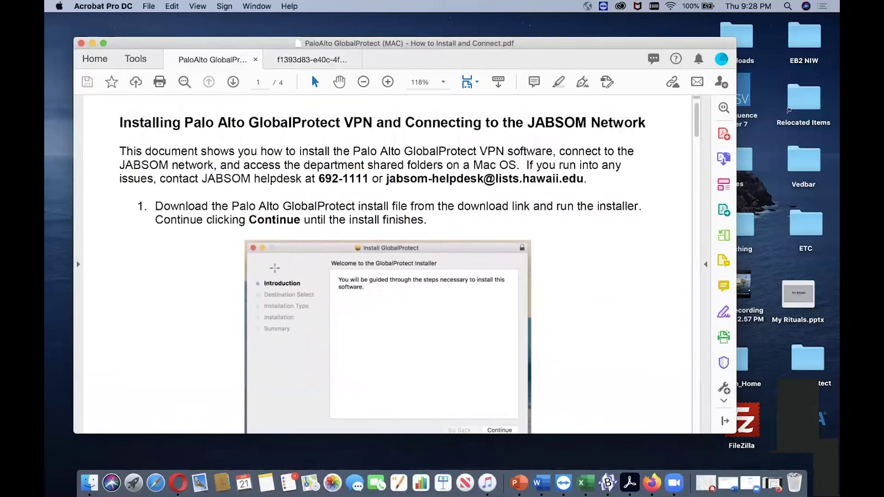
{"action": "scroll", "coordinate": [275, 268], "scroll_direction": "down", "scroll_amount": 2}
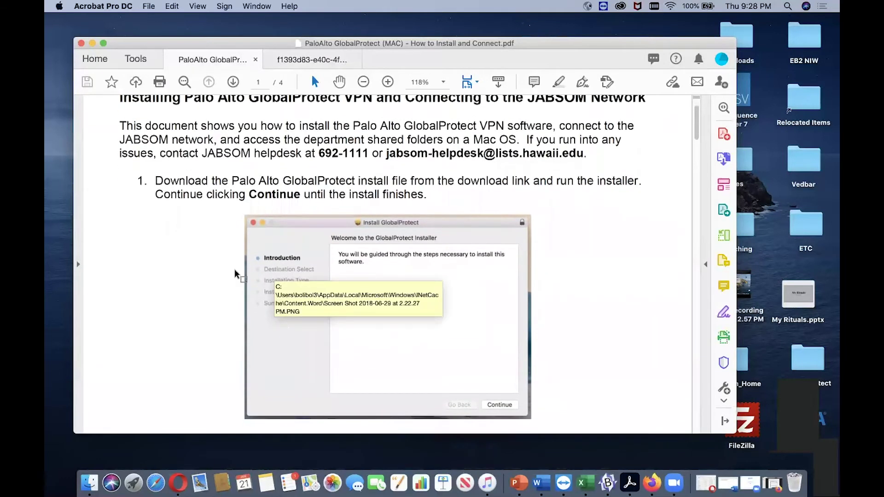
{"action": "scroll", "coordinate": [172, 256], "scroll_direction": "down", "scroll_amount": 5}
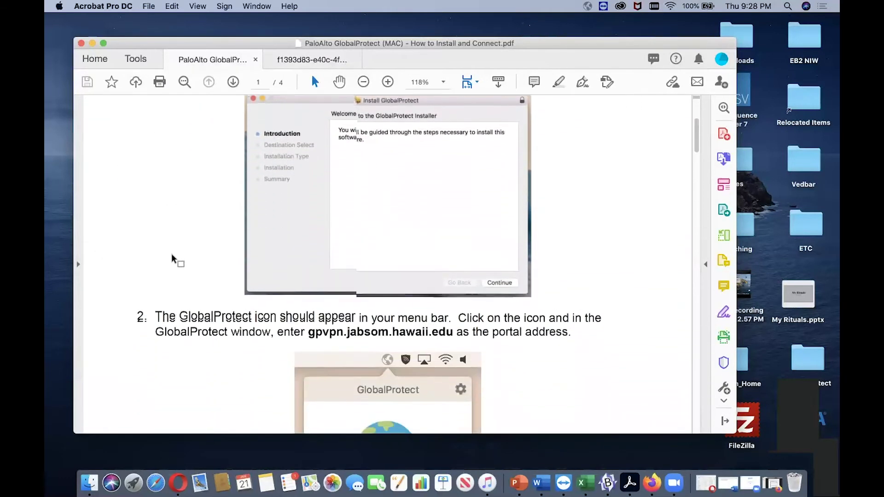
{"action": "scroll", "coordinate": [171, 256], "scroll_direction": "down", "scroll_amount": 4}
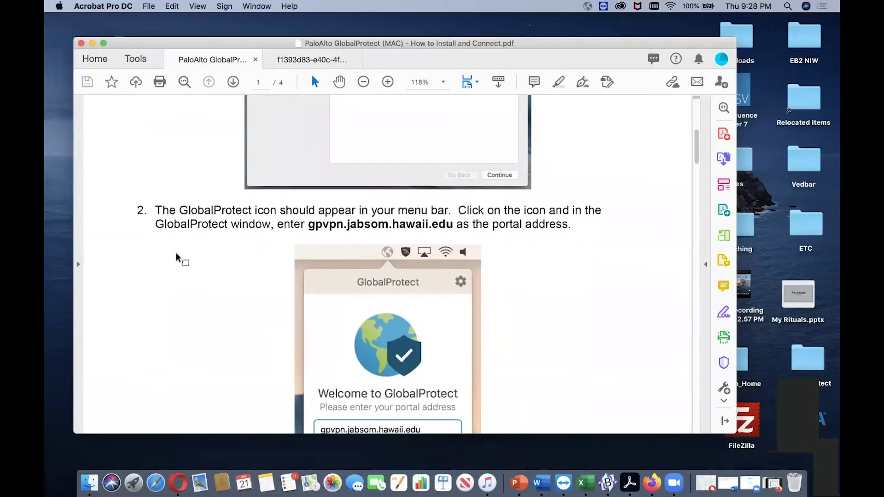
{"action": "scroll", "coordinate": [174, 256], "scroll_direction": "down", "scroll_amount": 4}
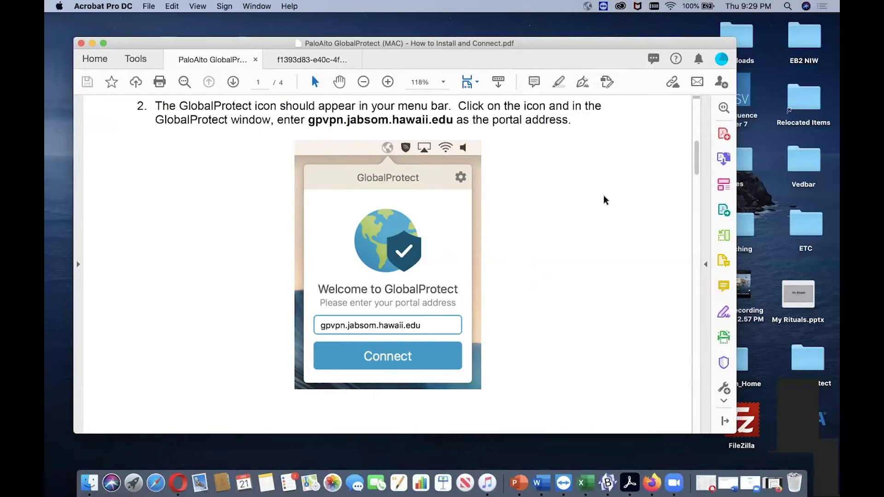
Enter the account password in the GlobalProtect Sign In panel, connect, then dismiss the status panel.
{"action": "left_click", "coordinate": [586, 7]}
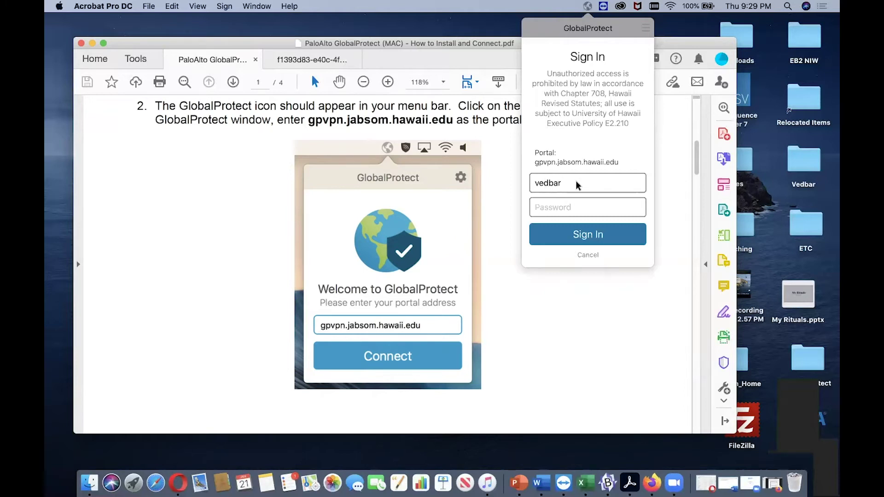
{"action": "left_click", "coordinate": [552, 208]}
{"action": "type", "text": "••••••••••"}
{"action": "left_click", "coordinate": [583, 236]}
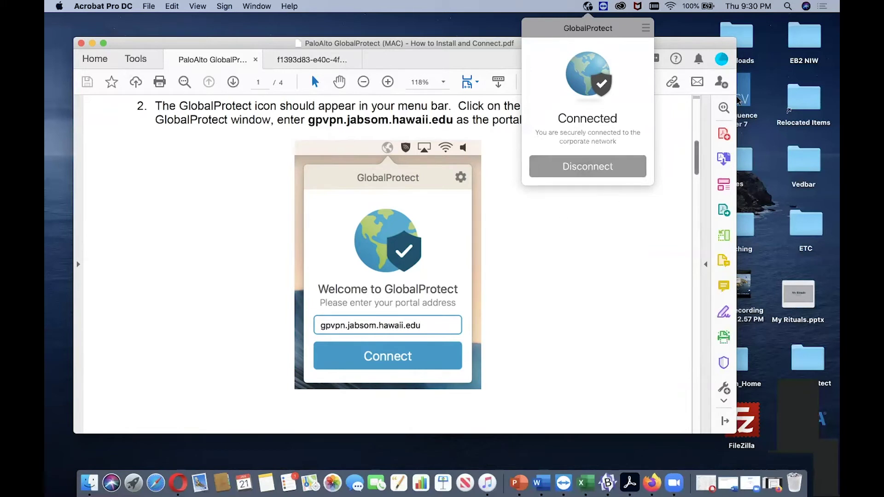
{"action": "left_click", "coordinate": [643, 211]}
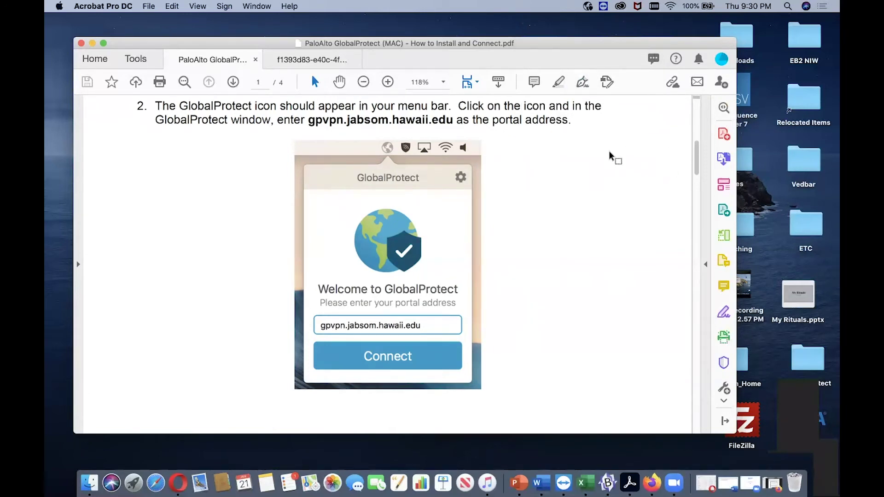
Search Spotlight for 'terminal' and launch the Terminal top hit.
{"action": "left_click", "coordinate": [786, 6]}
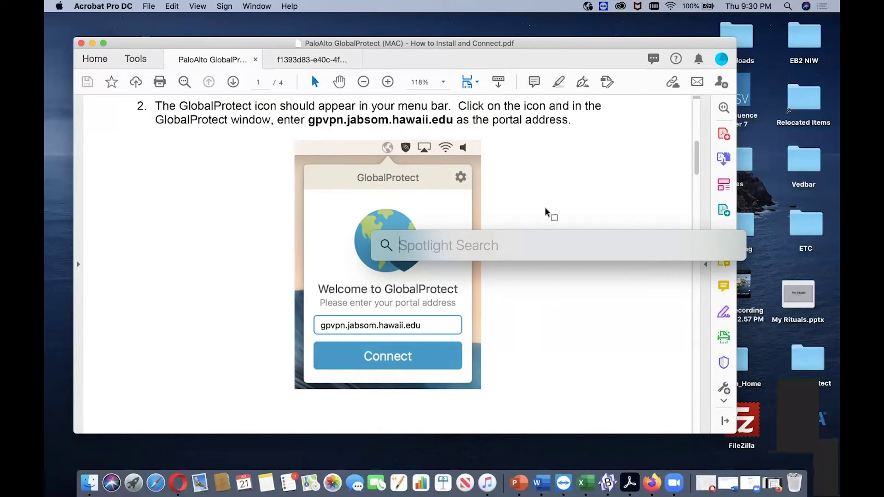
{"action": "type", "text": "terminal"}
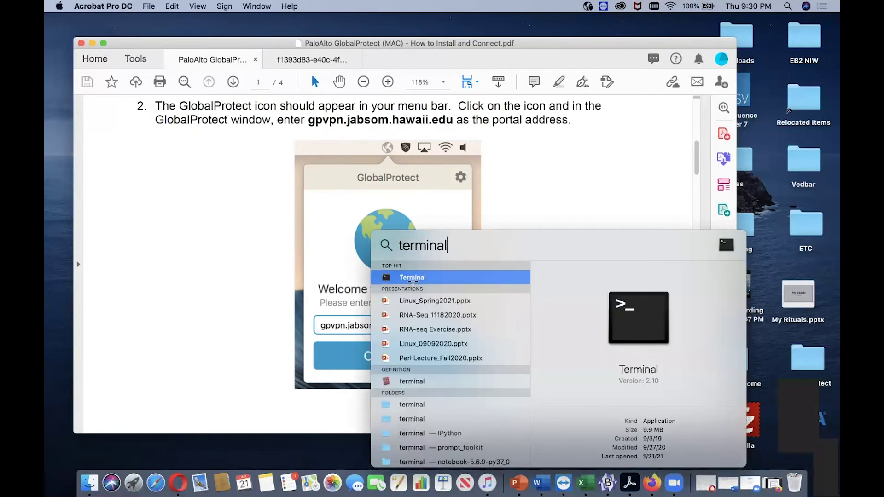
{"action": "left_click", "coordinate": [412, 278]}
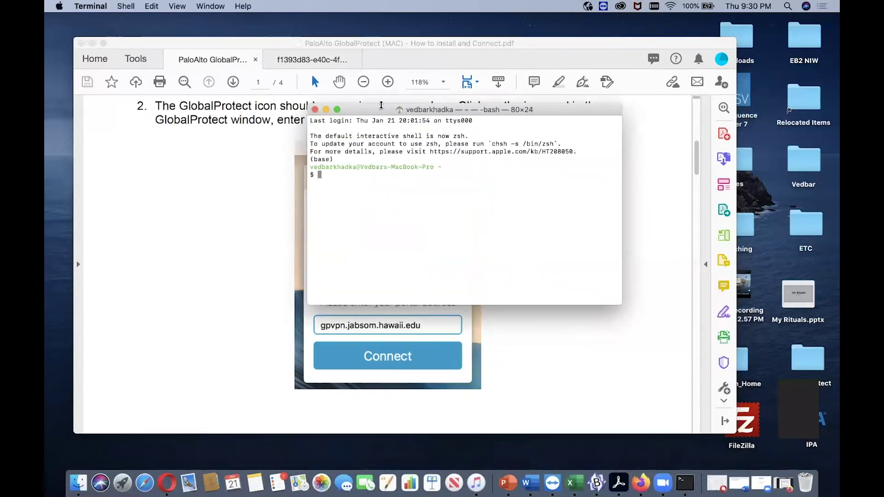
Move Terminal aside, paste the ssh command for 168.105.161.70, and log in with the account password.
{"action": "left_click_drag", "start_coordinate": [381, 109], "coordinate": [250, 157]}
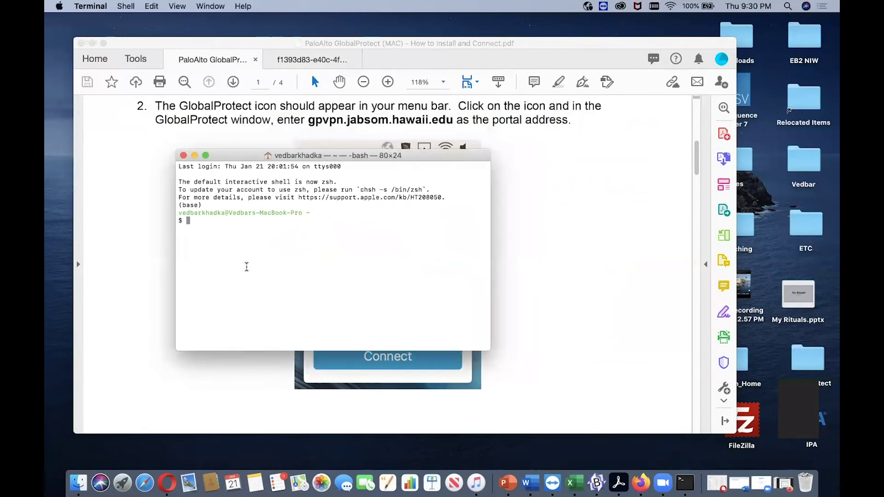
{"action": "key", "text": "super+v"}
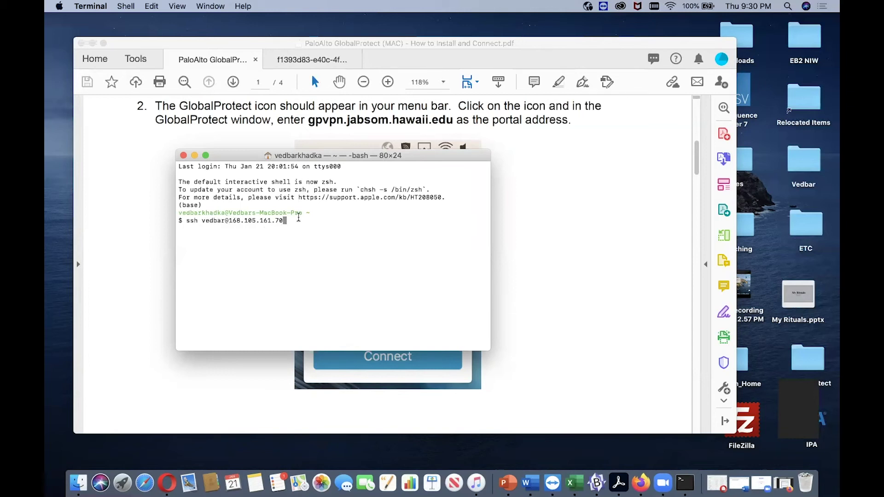
{"action": "key", "text": "Return"}
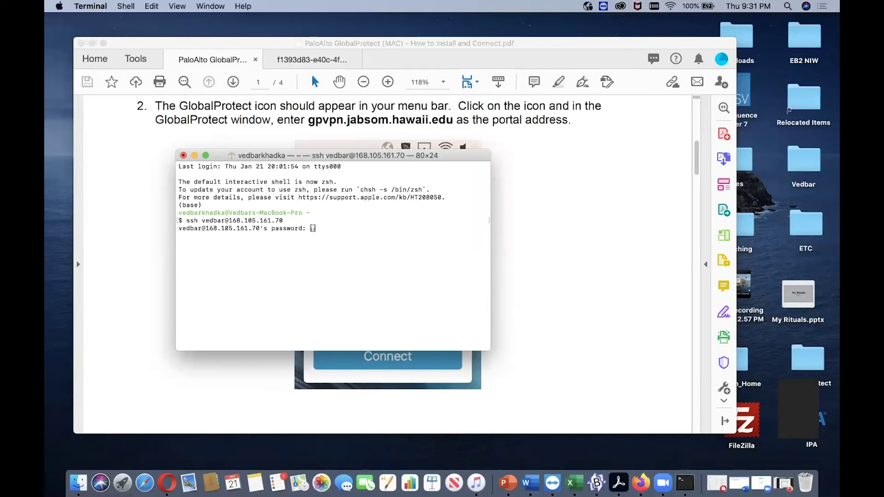
{"action": "key", "text": "Return"}
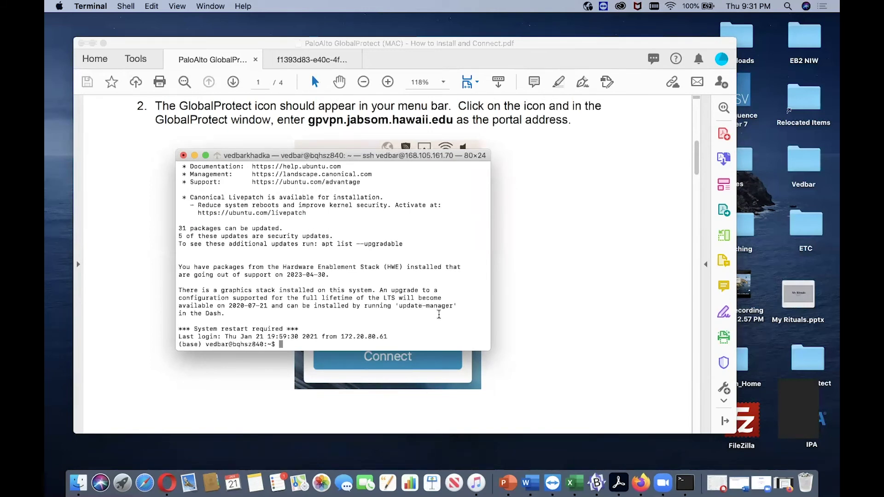
Enlarge the Terminal window and run pwd to confirm the session is in the /home directory.
{"action": "left_click_drag", "start_coordinate": [489, 352], "coordinate": [519, 363]}
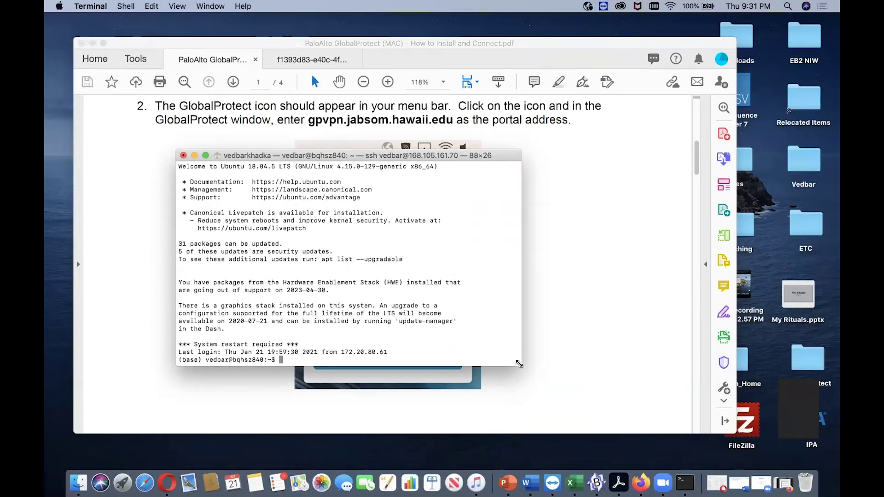
{"action": "key", "text": "Return"}
{"action": "key", "text": "Return"}
{"action": "key", "text": "Return"}
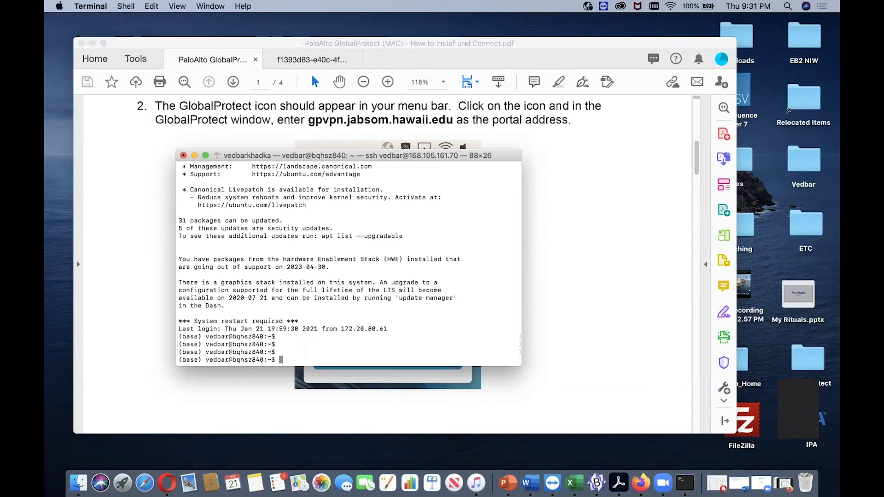
{"action": "type", "text": "pwd"}
{"action": "key", "text": "Return"}
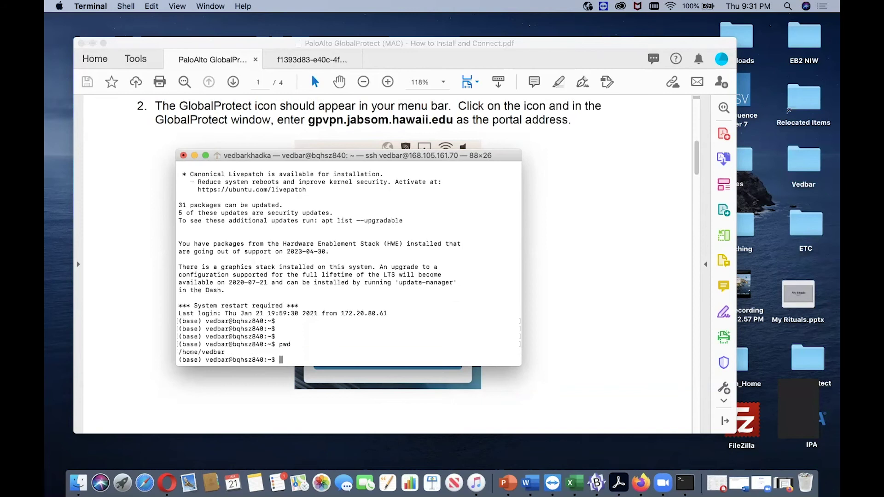